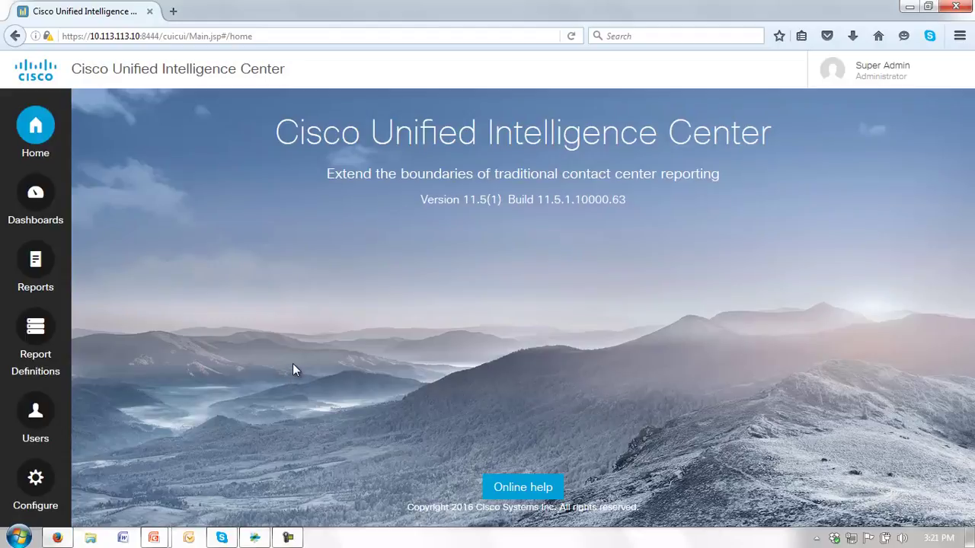
Browse Reports > Custom Reports > Sales > Sales Central, then go back to the top-level Reports list.
left_click(36, 263)
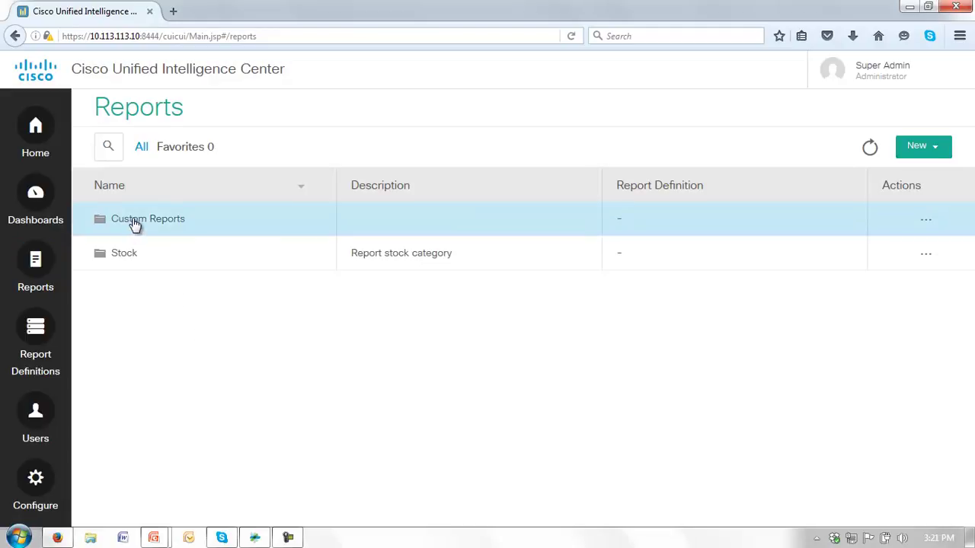
left_click(134, 223)
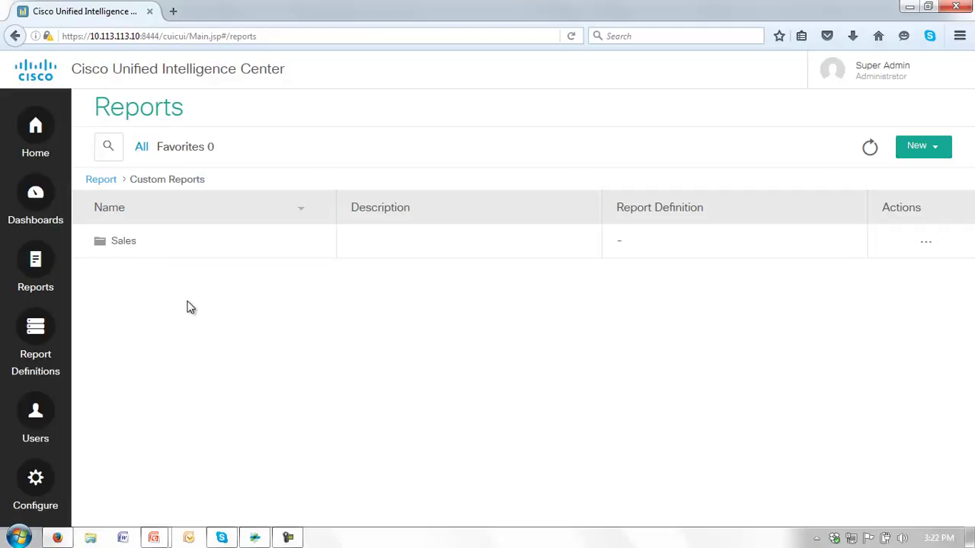
left_click(117, 245)
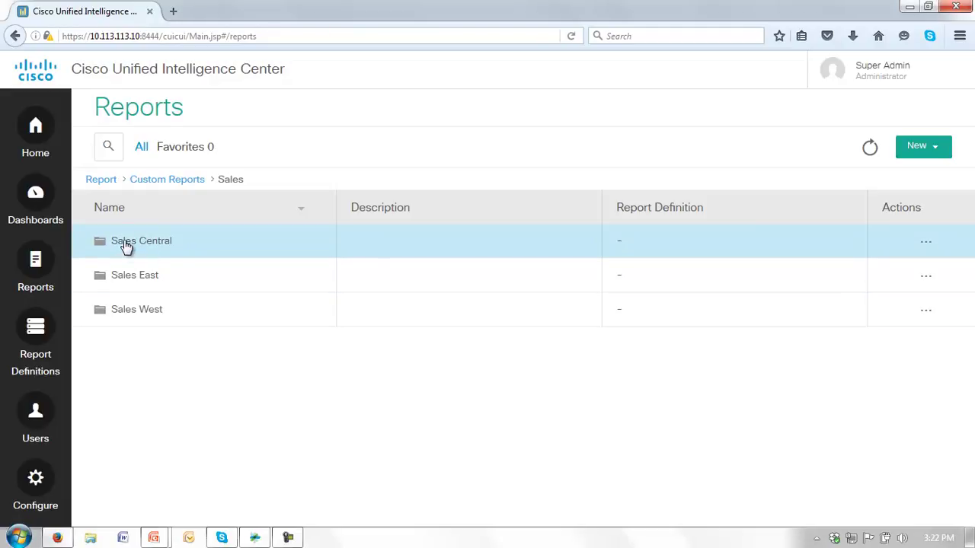
left_click(126, 244)
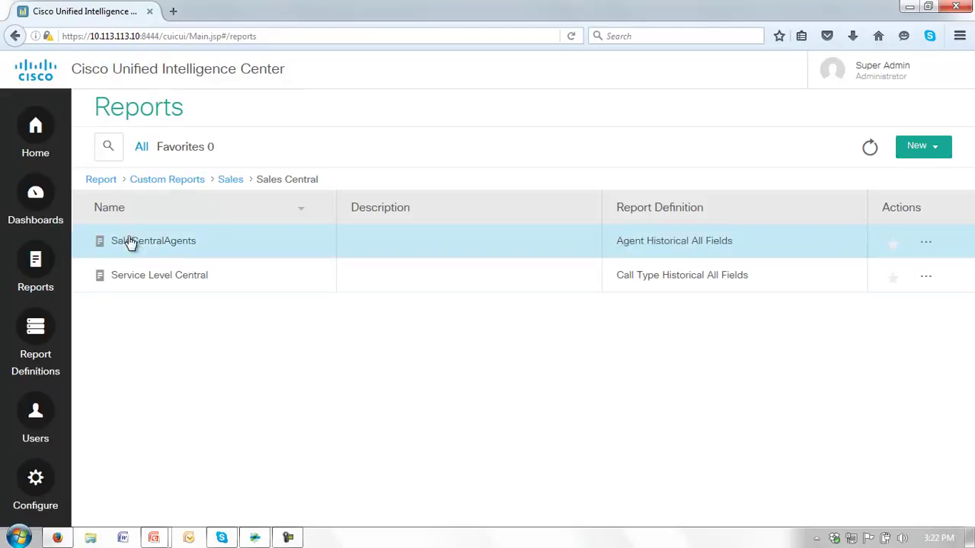
left_click(101, 180)
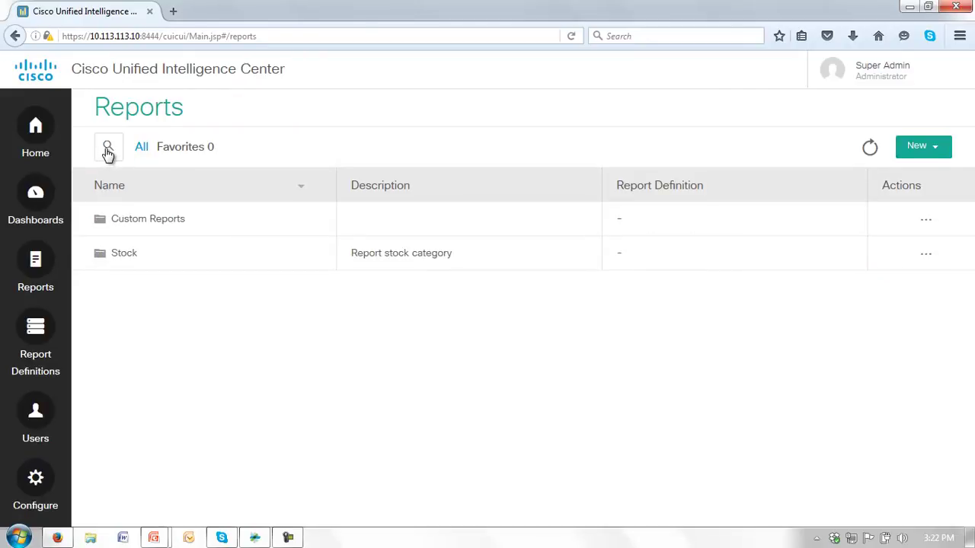
left_click(108, 150)
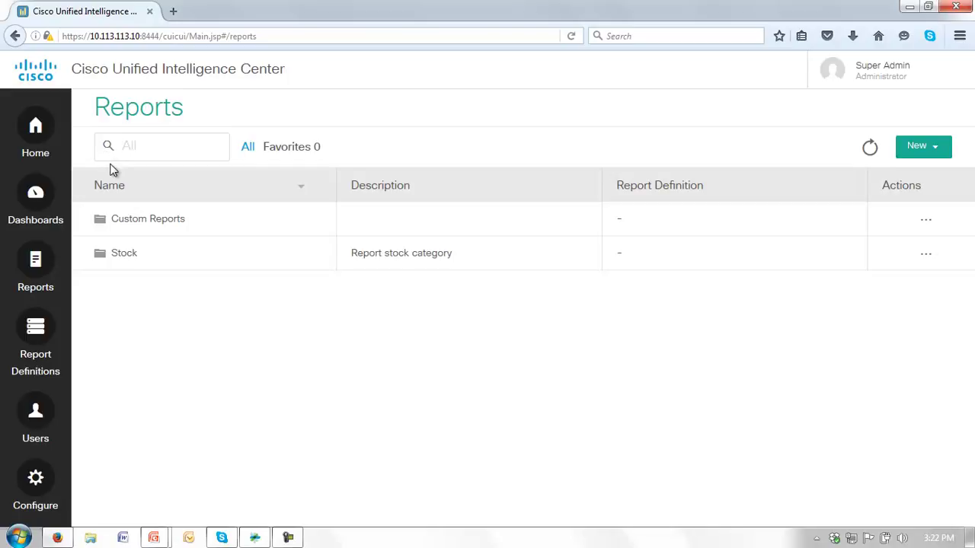
type("west")
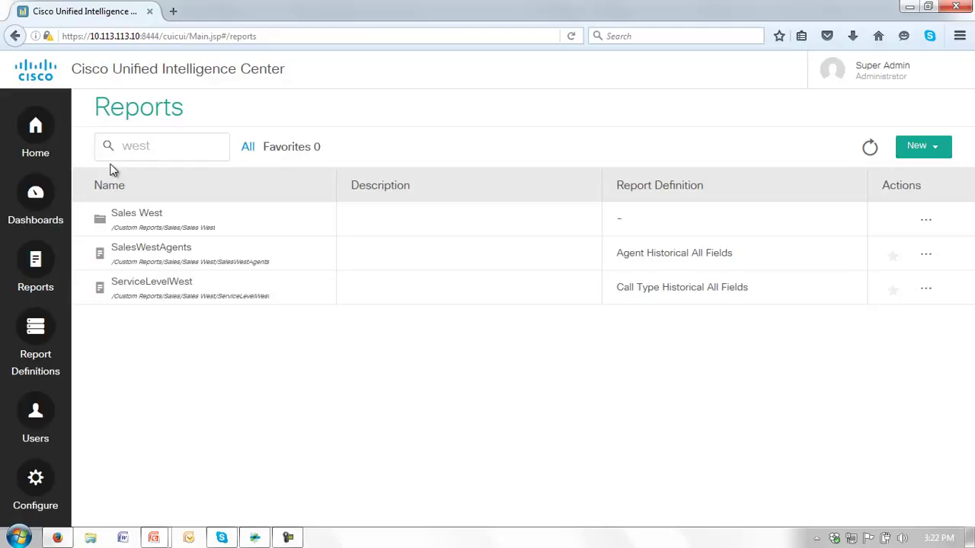
double_click(150, 146)
type("ea")
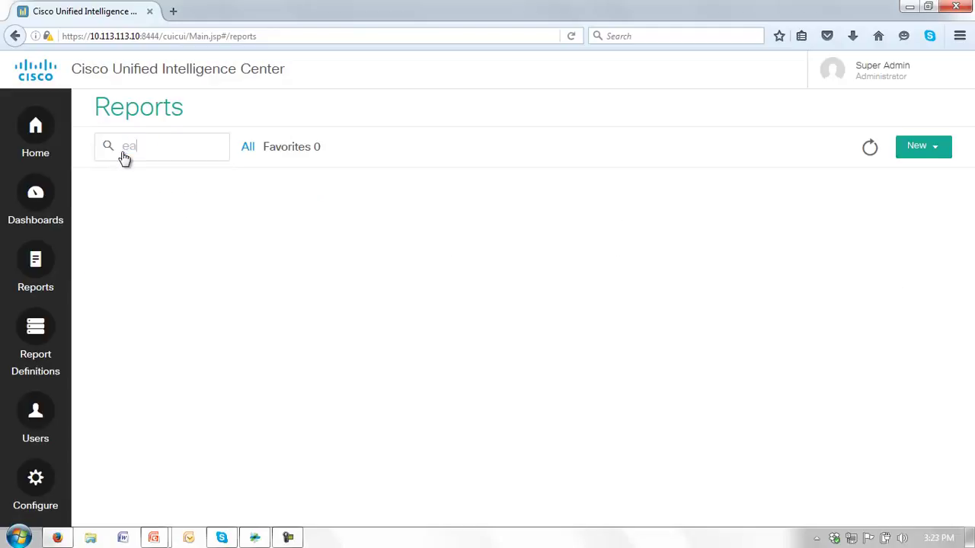
type("st")
key("BackSpace")
key("BackSpace")
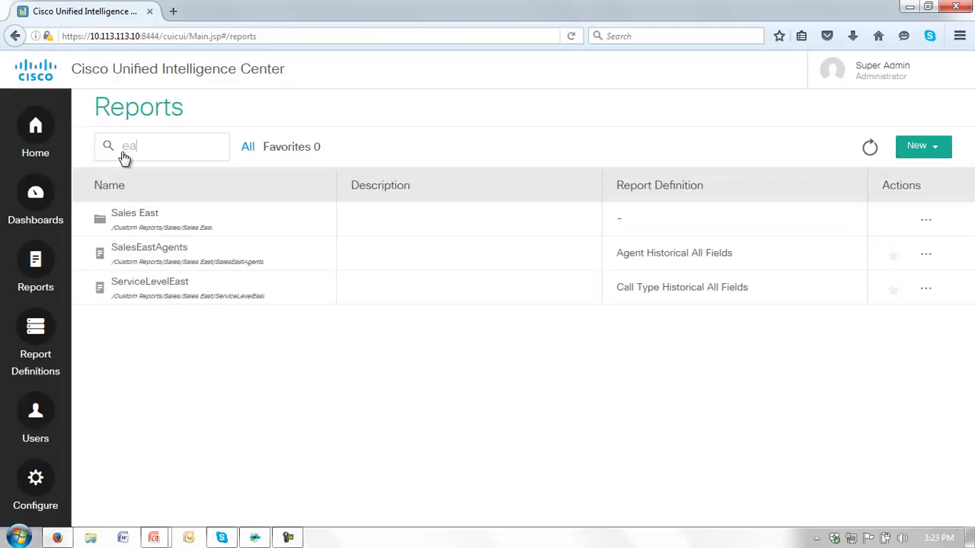
key("BackSpace")
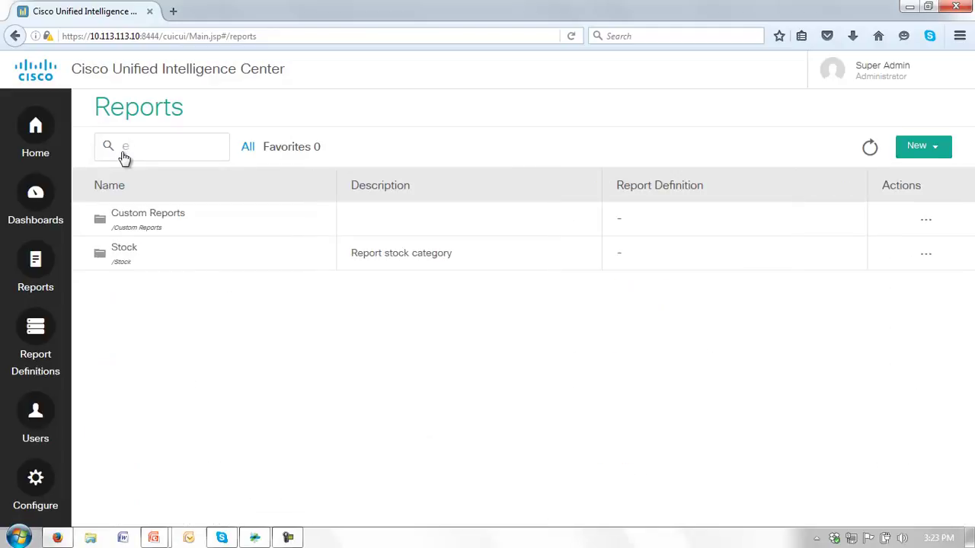
key("BackSpace")
type("Ea")
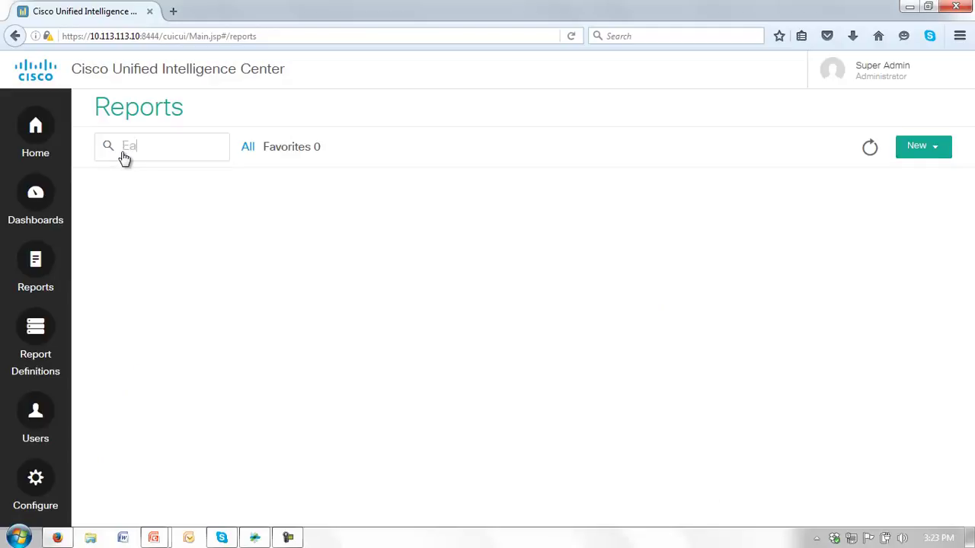
type("s")
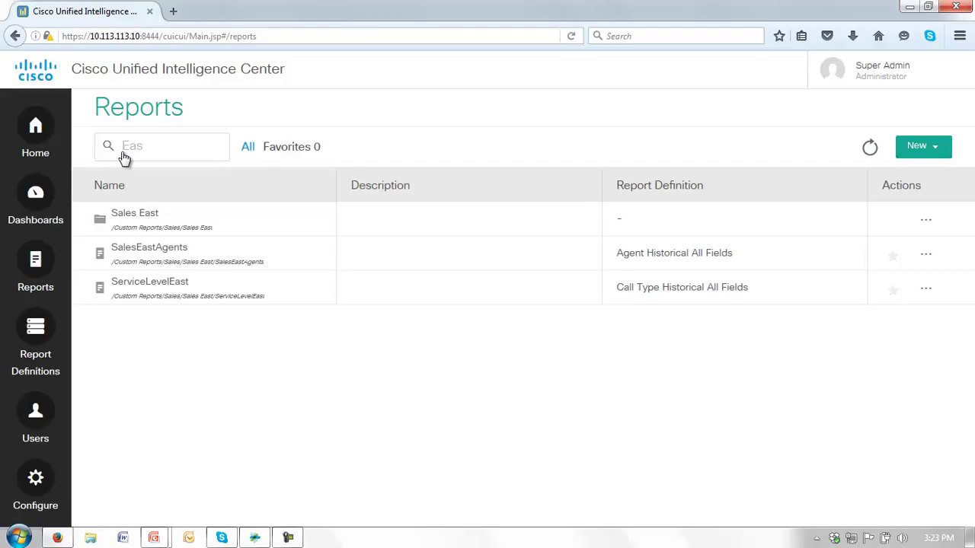
key("BackSpace")
key("BackSpace")
key("BackSpace")
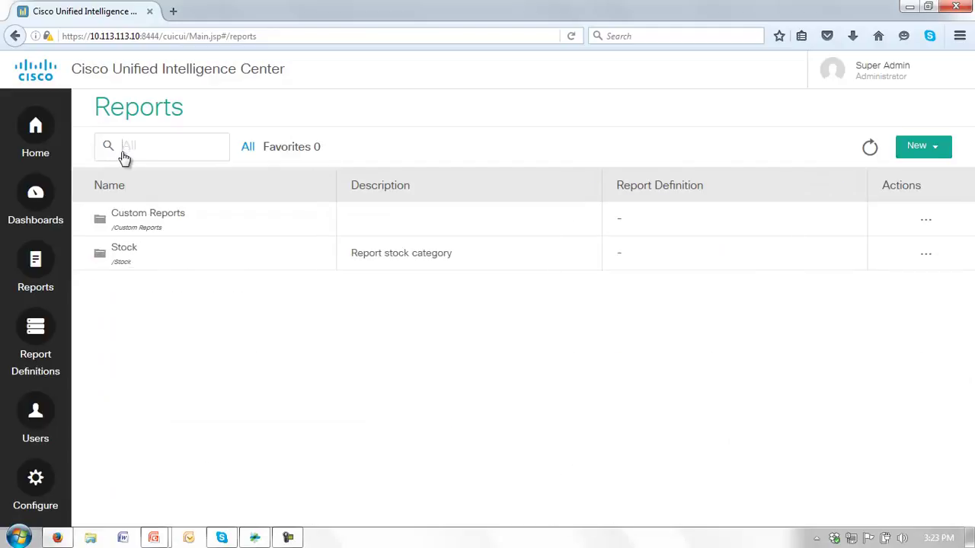
type("Service")
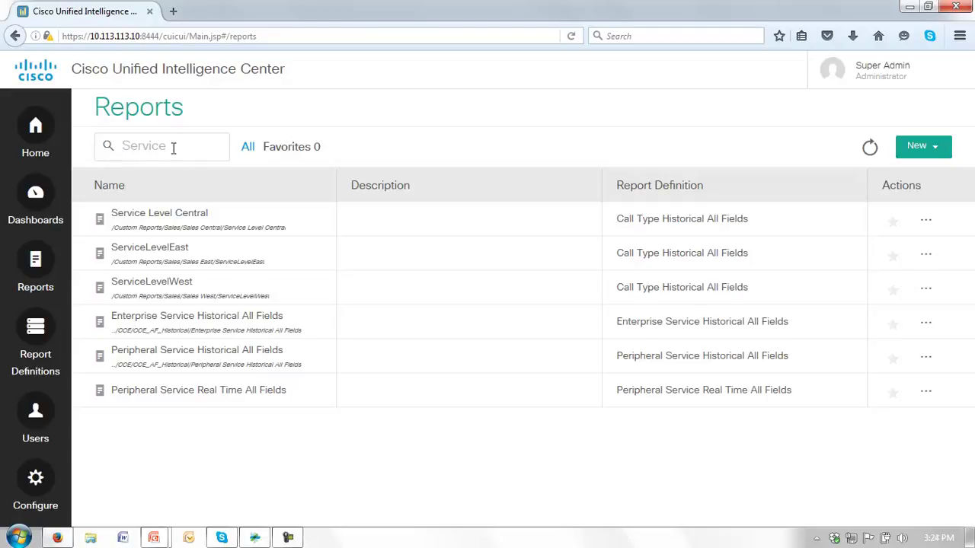
left_click_drag(169, 146, 124, 145)
Clear the search, open Custom Reports > Sales > Sales Central > Service Level Central, and scroll its call type rows.
key("BackSpace")
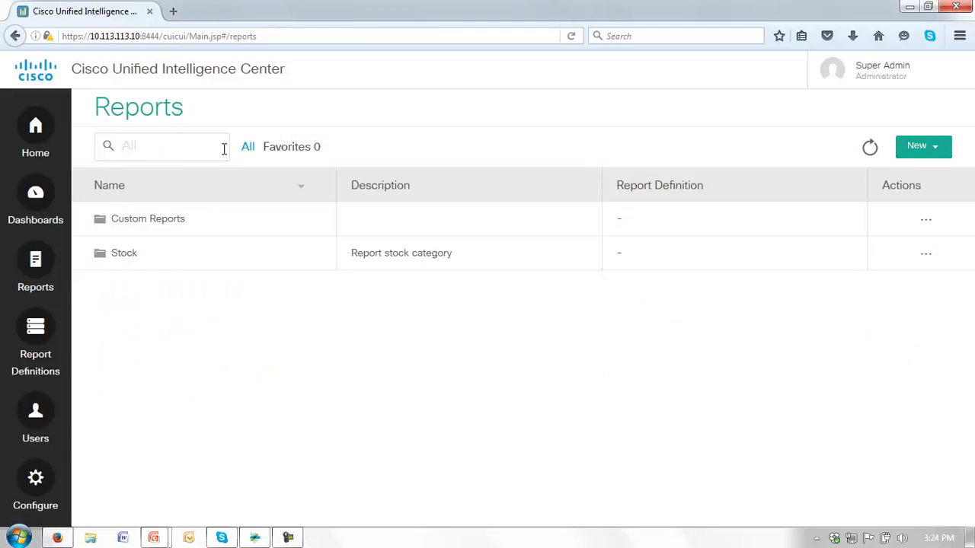
left_click(126, 221)
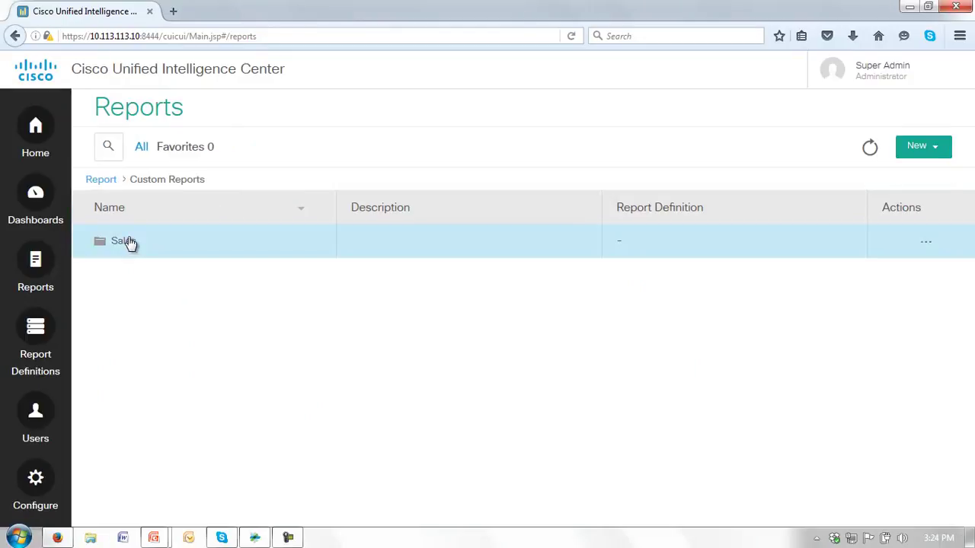
left_click(123, 246)
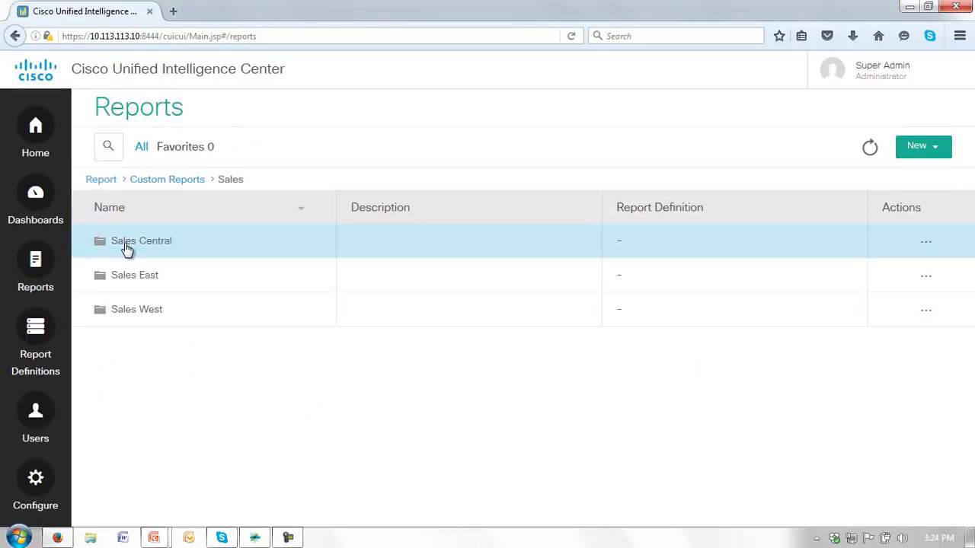
left_click(124, 245)
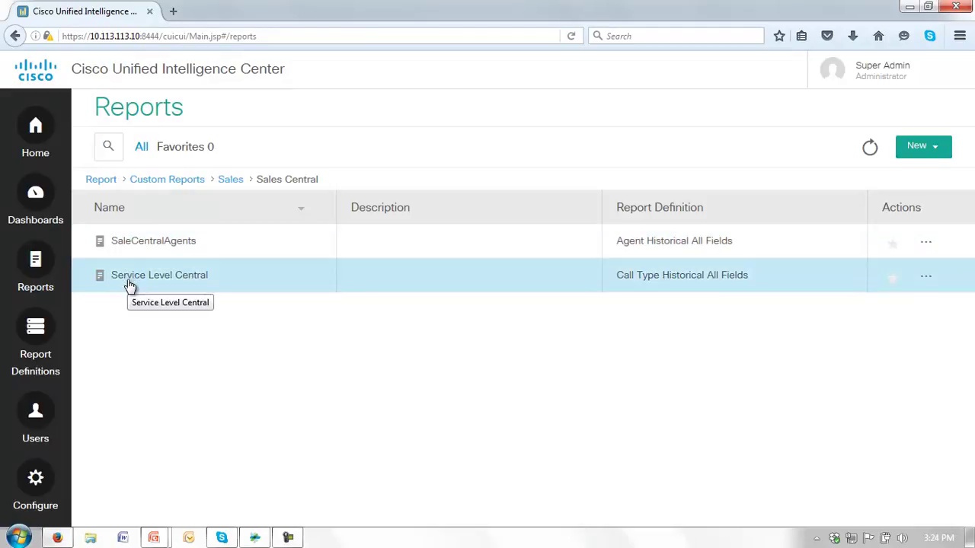
left_click(130, 278)
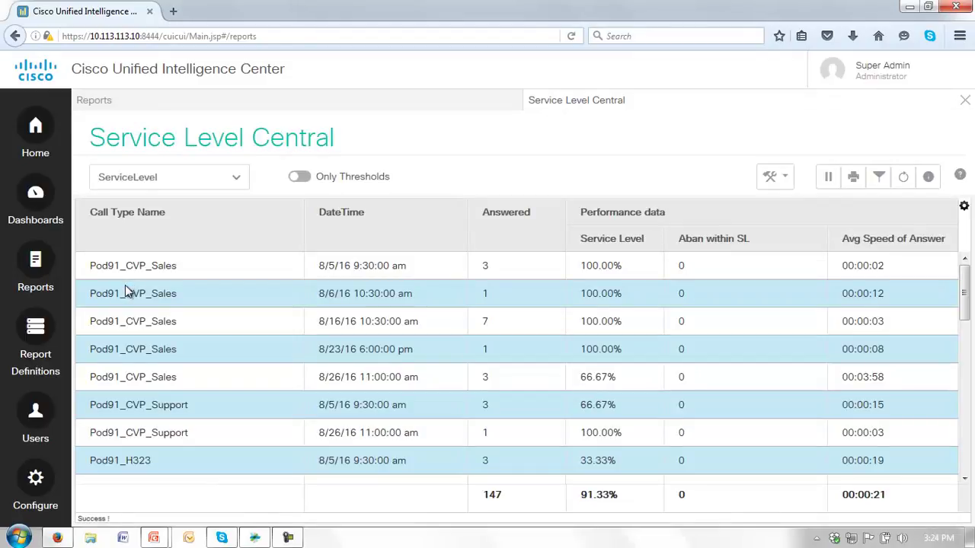
scroll(202, 286, "down", 1)
scroll(202, 286, "up", 1)
scroll(204, 293, "down", 5)
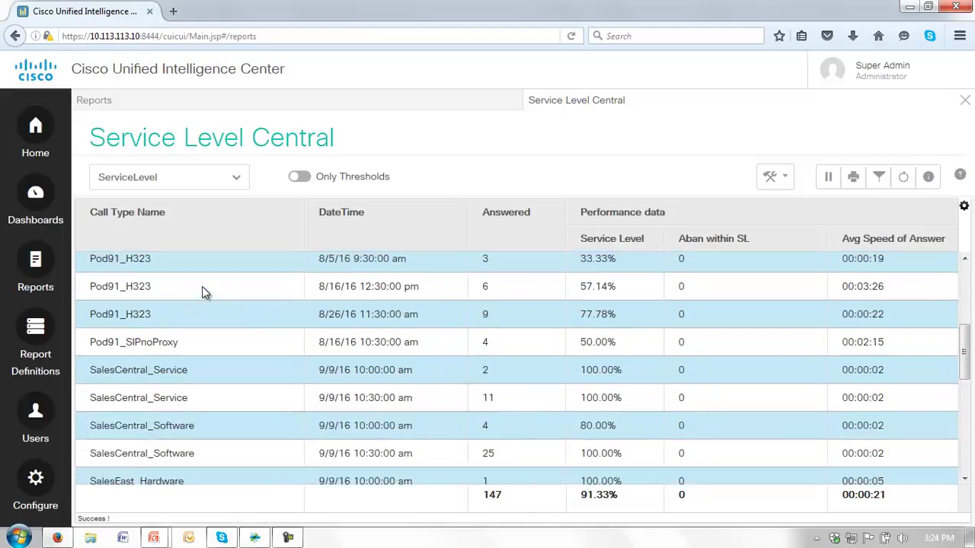
scroll(202, 286, "down", 12)
scroll(202, 293, "down", 3)
scroll(212, 361, "up", 12)
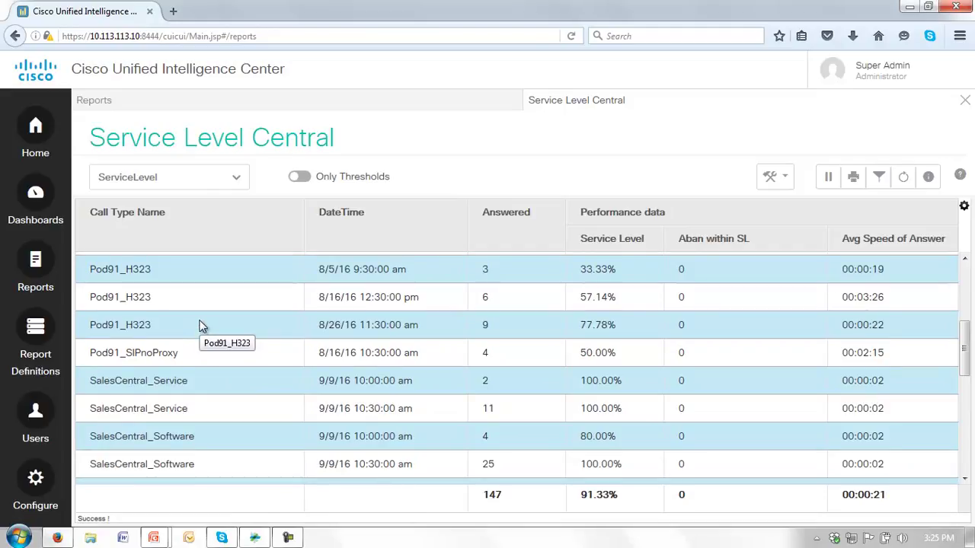
Restrict the Key Criteria call types to the four SalesCentral types, save as default filter, and run.
left_click(879, 178)
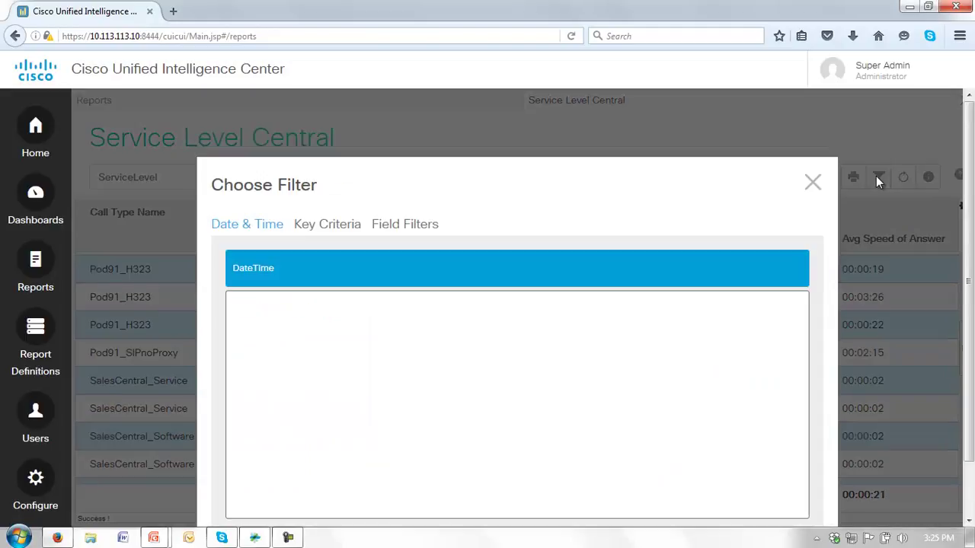
scroll(911, 241, "down", 2)
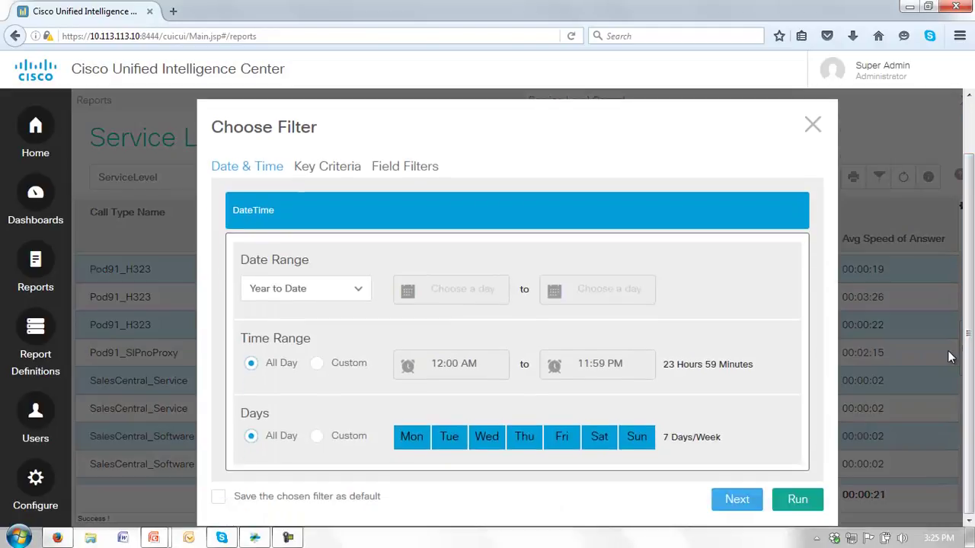
left_click(737, 504)
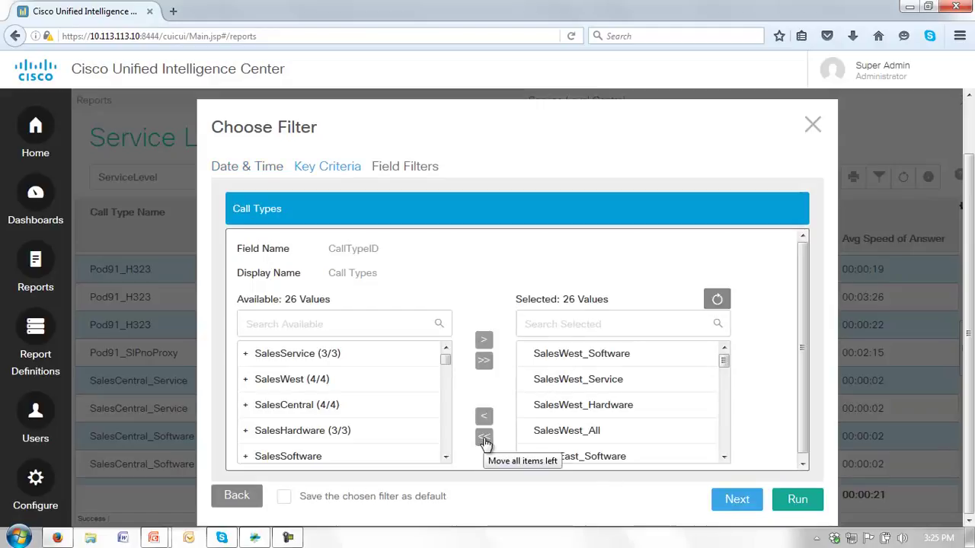
left_click(484, 438)
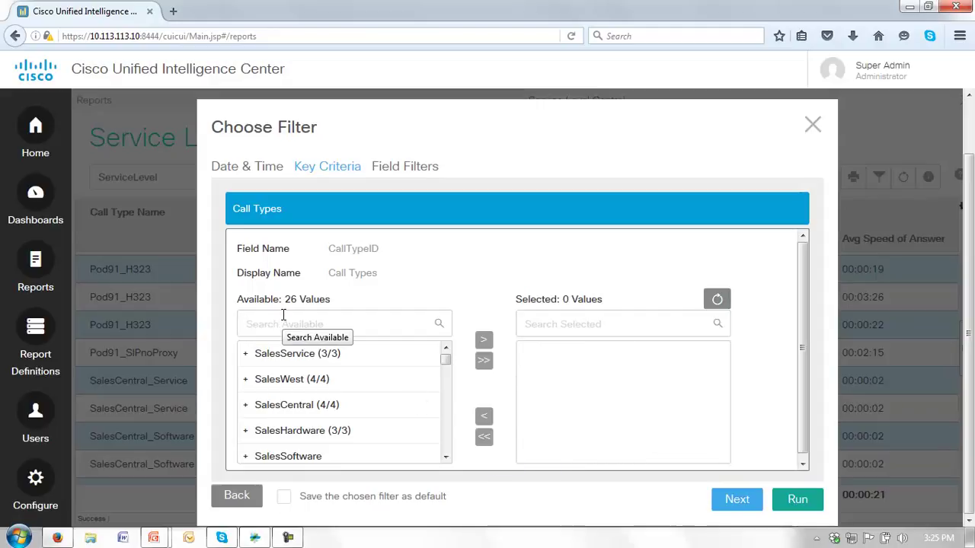
type("central")
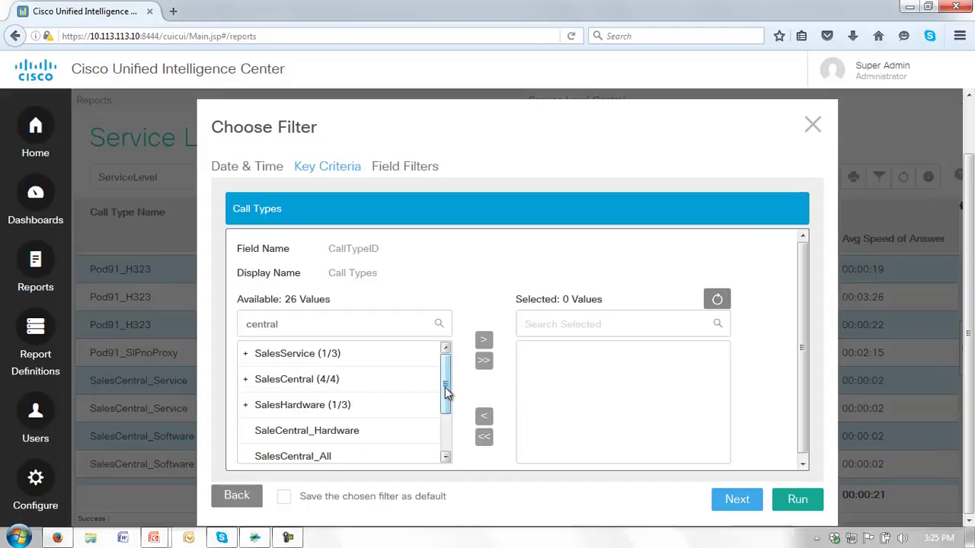
mouse_move(446, 387)
left_mouse_down()
mouse_move(446, 442)
mouse_move(440, 374)
mouse_move(433, 379)
left_mouse_up()
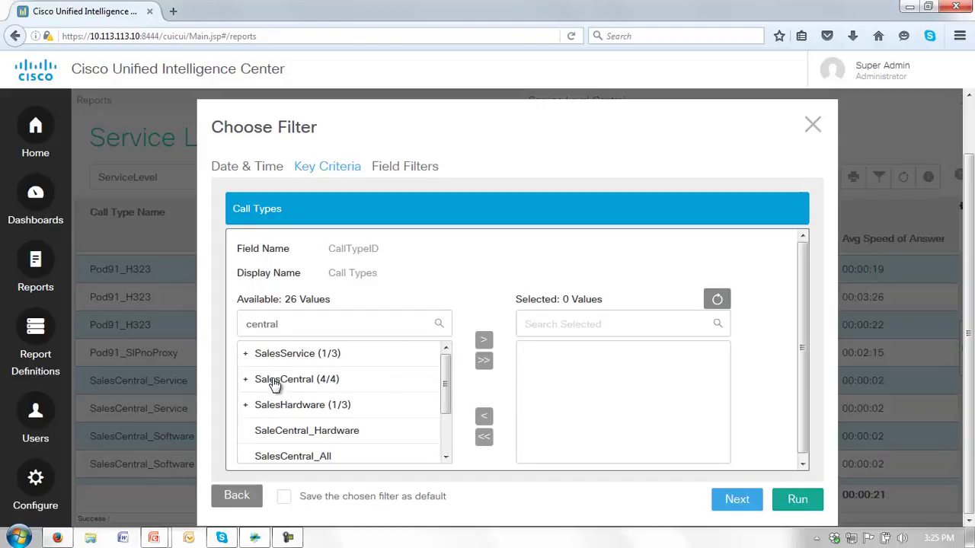
left_click(275, 383)
left_click(485, 341)
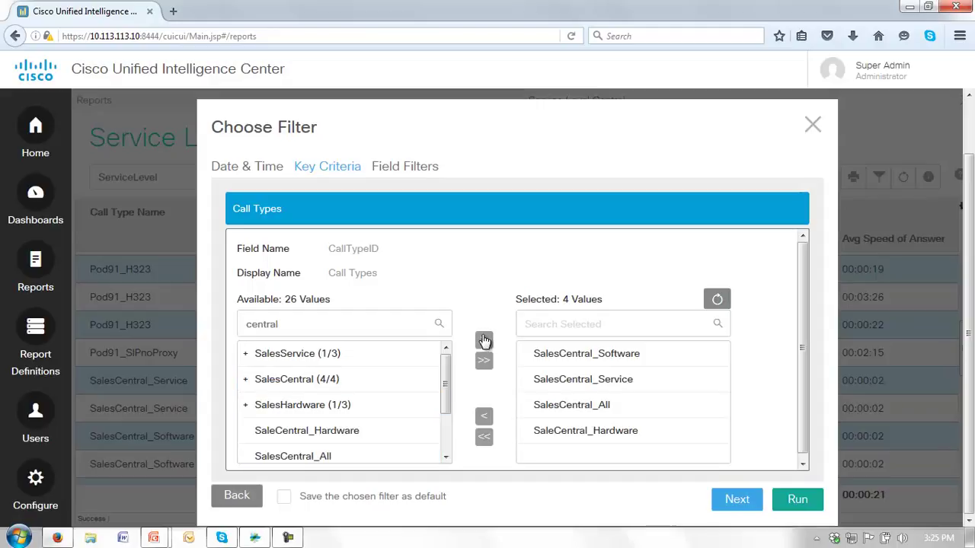
left_click(282, 501)
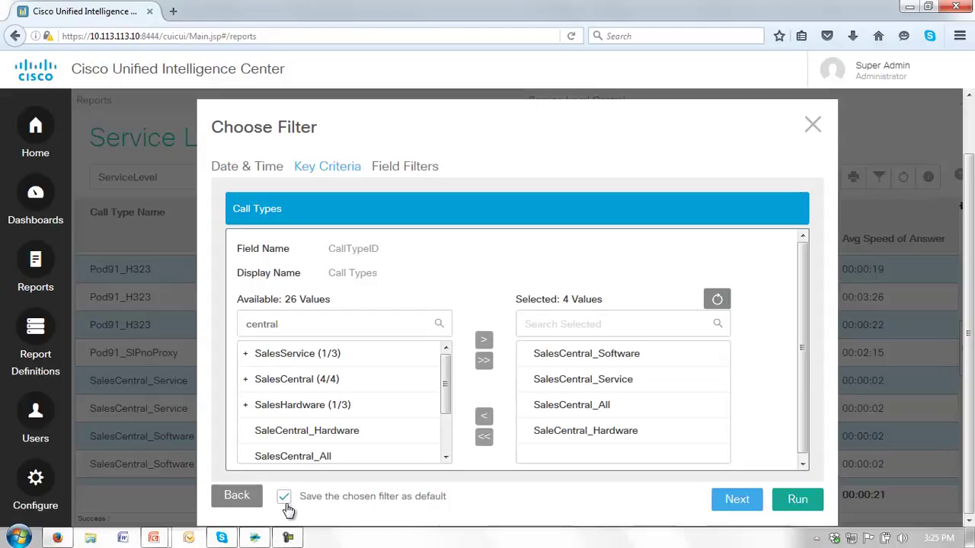
left_click(795, 503)
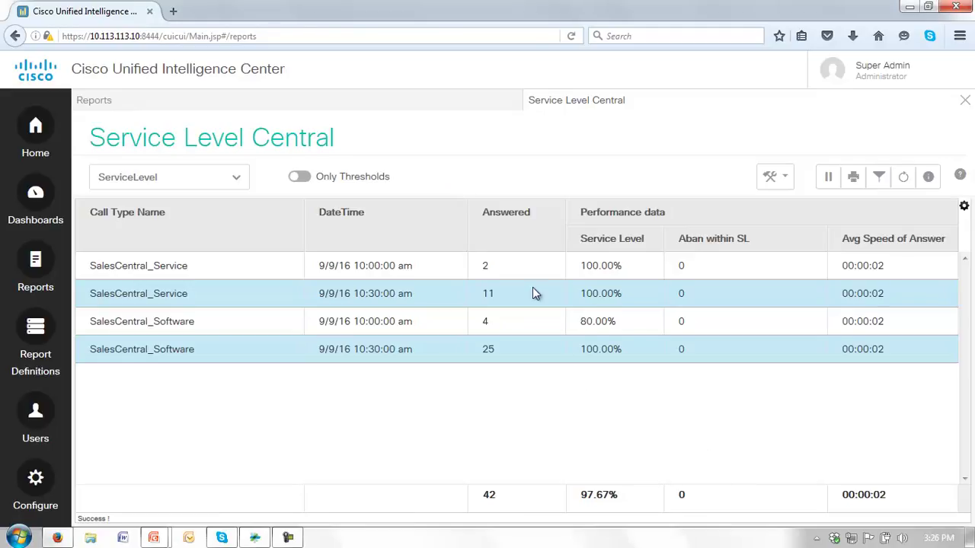
Go back from the report output to the Sales Central reports folder using the Reports breadcrumb.
left_click(159, 104)
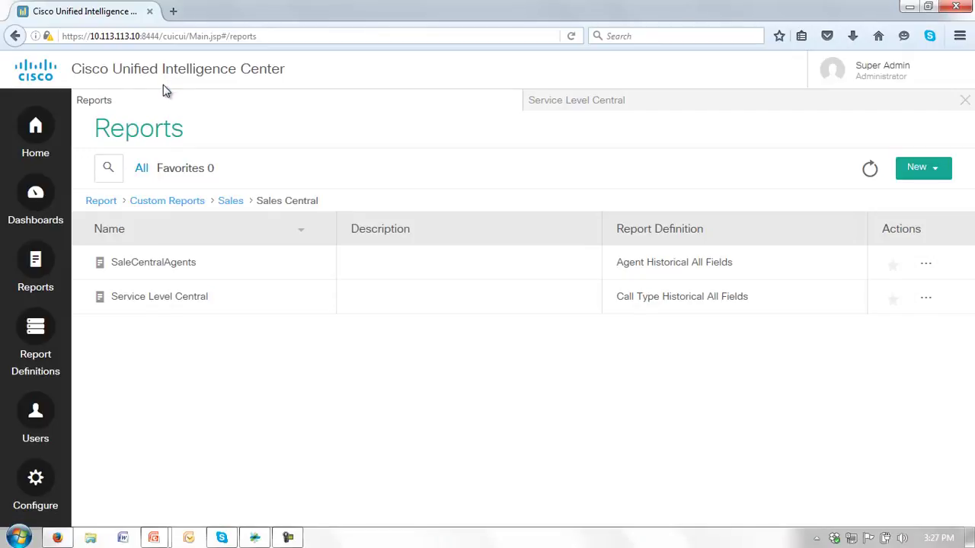
Star Service Level Central in Custom Reports > Sales > Sales Central, then return to the top-level folders.
left_click(102, 204)
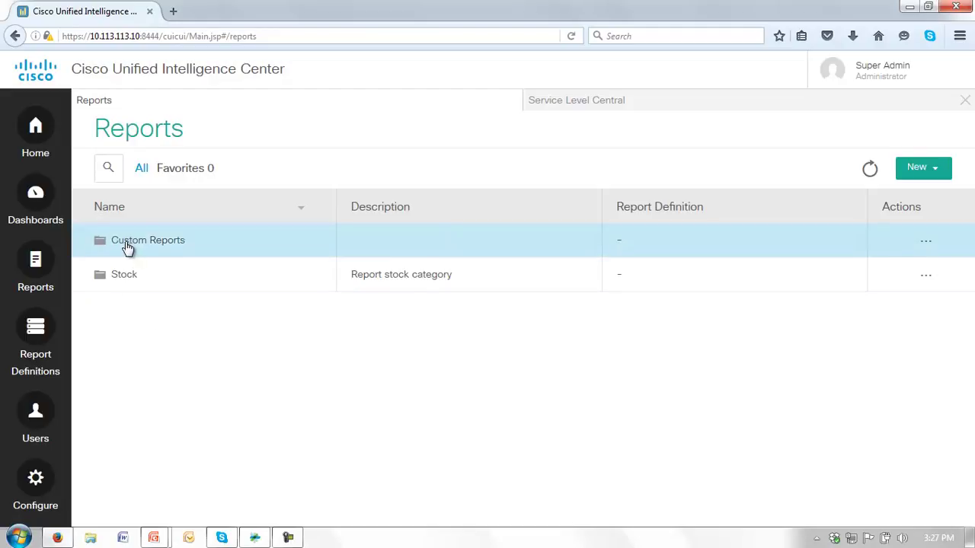
left_click(127, 244)
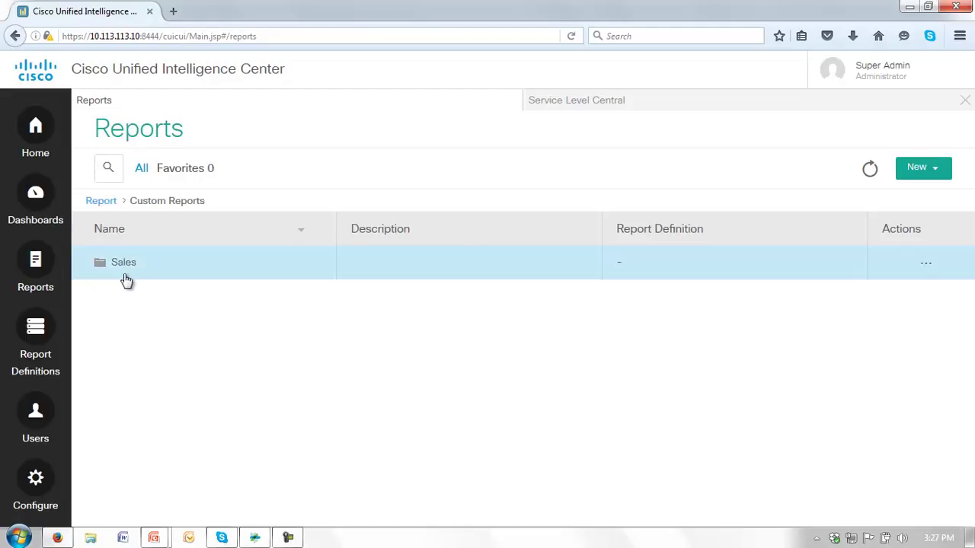
left_click(121, 265)
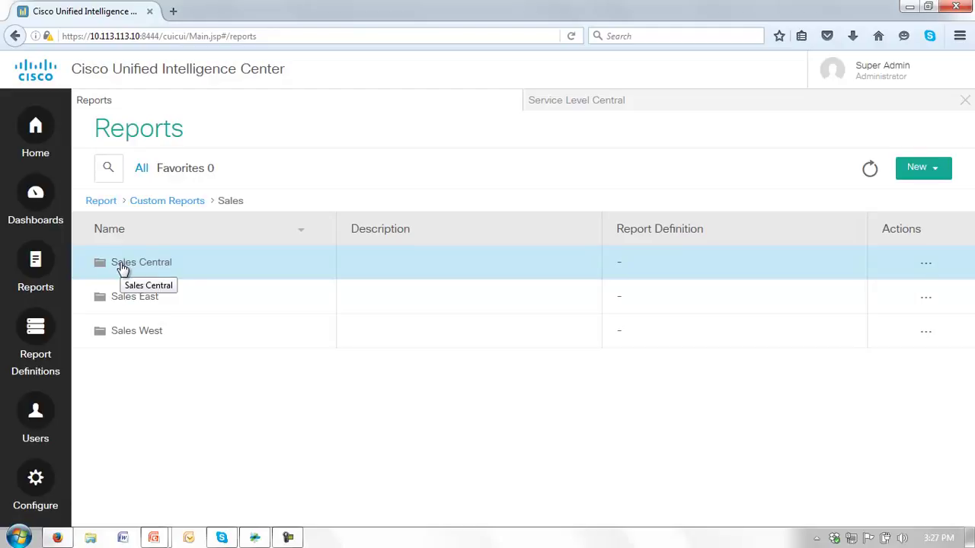
left_click(122, 265)
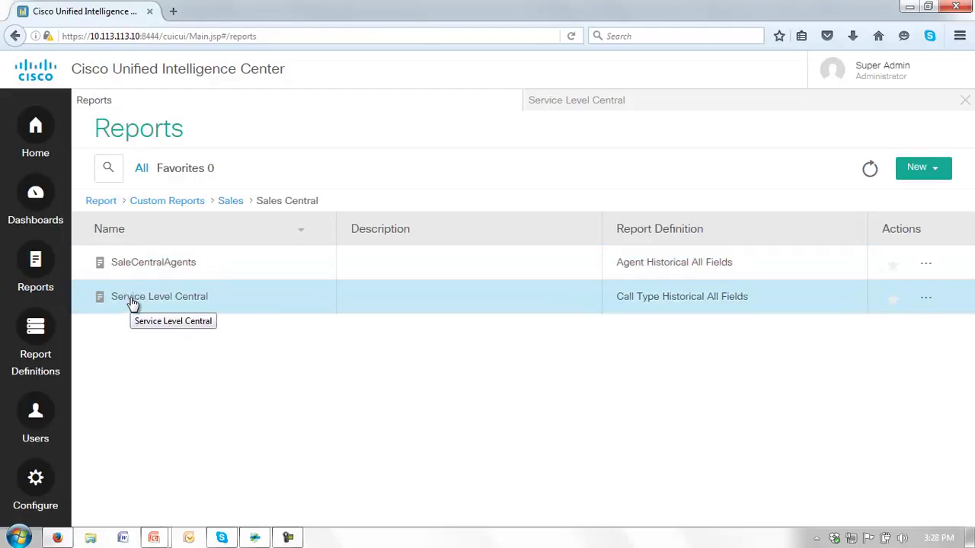
left_click(893, 301)
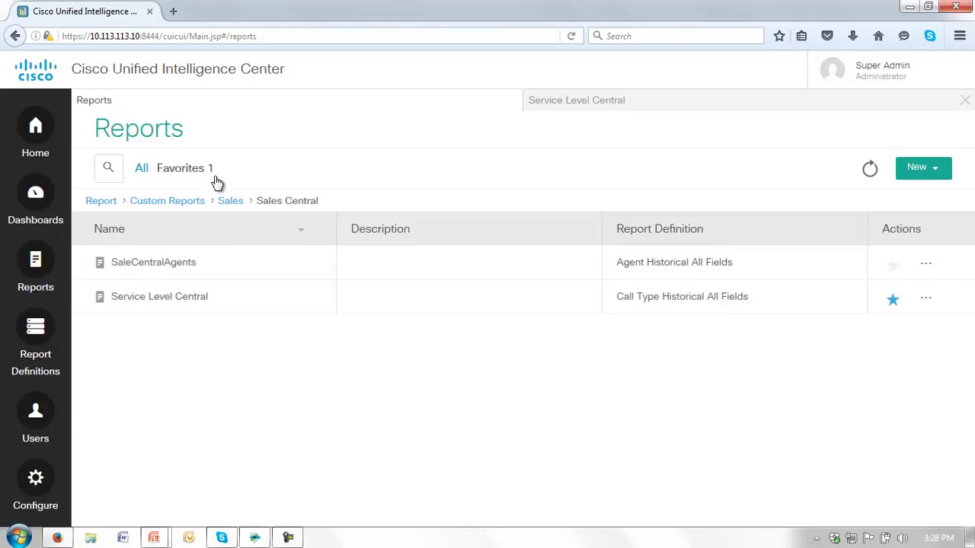
left_click(99, 203)
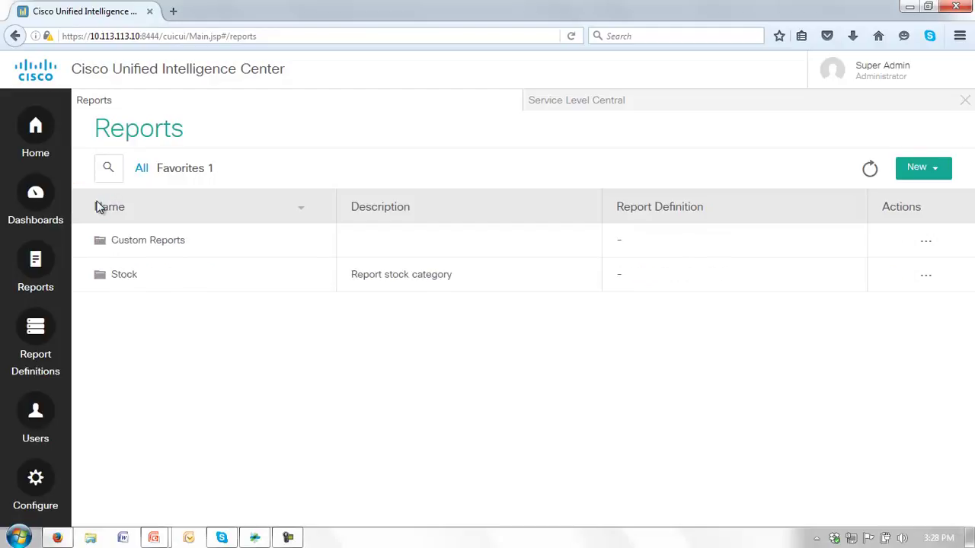
Search the reports for 'agent', correcting the earlier 'agents' and 'agebt' entries.
left_click(109, 169)
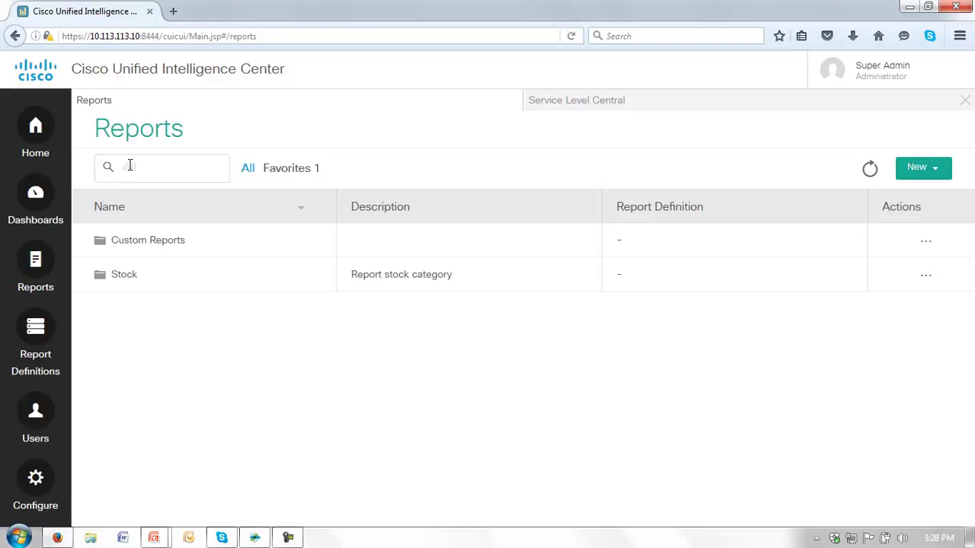
type("ag")
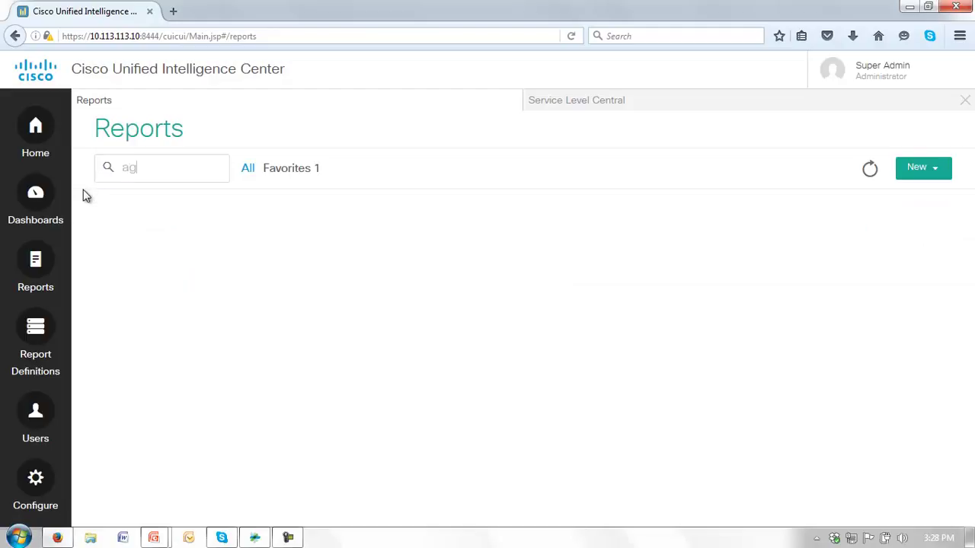
type("ents")
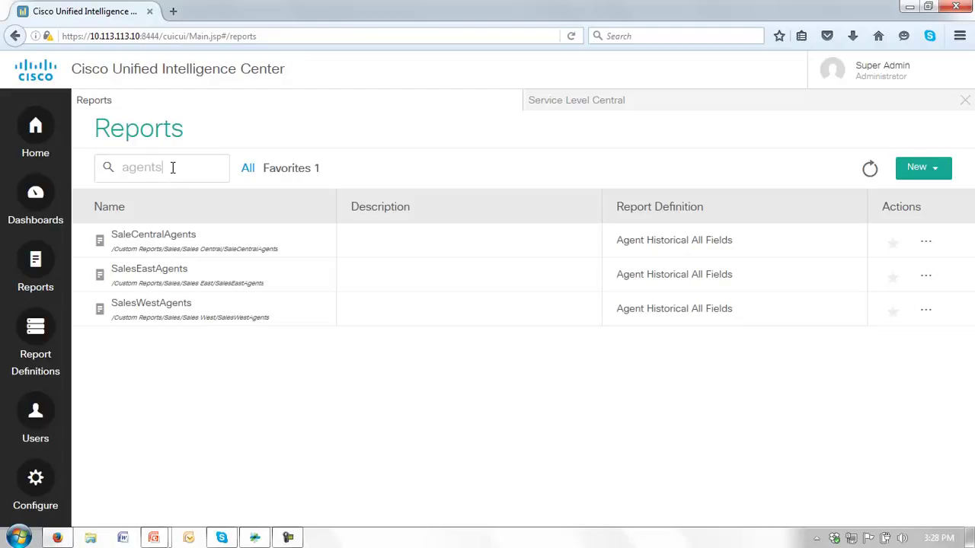
left_click(248, 169)
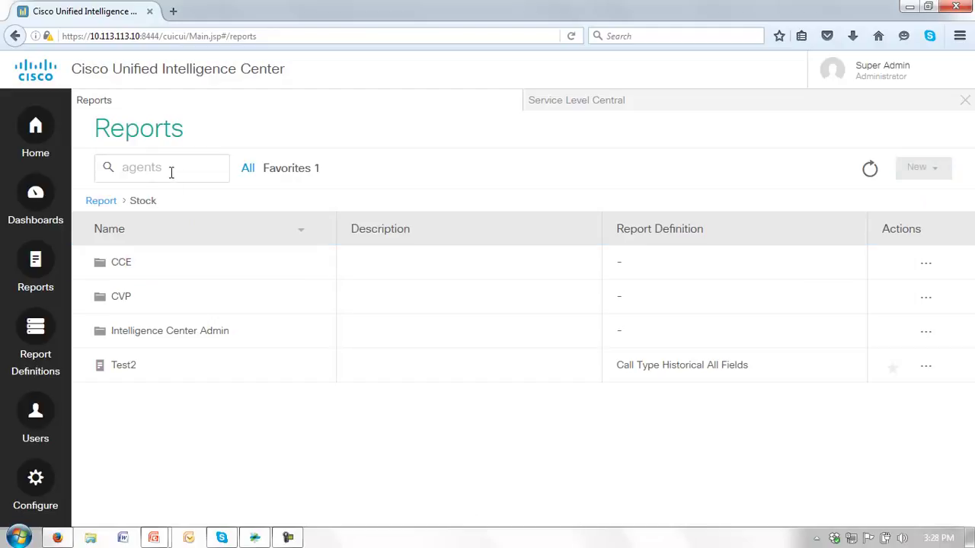
left_click(118, 264)
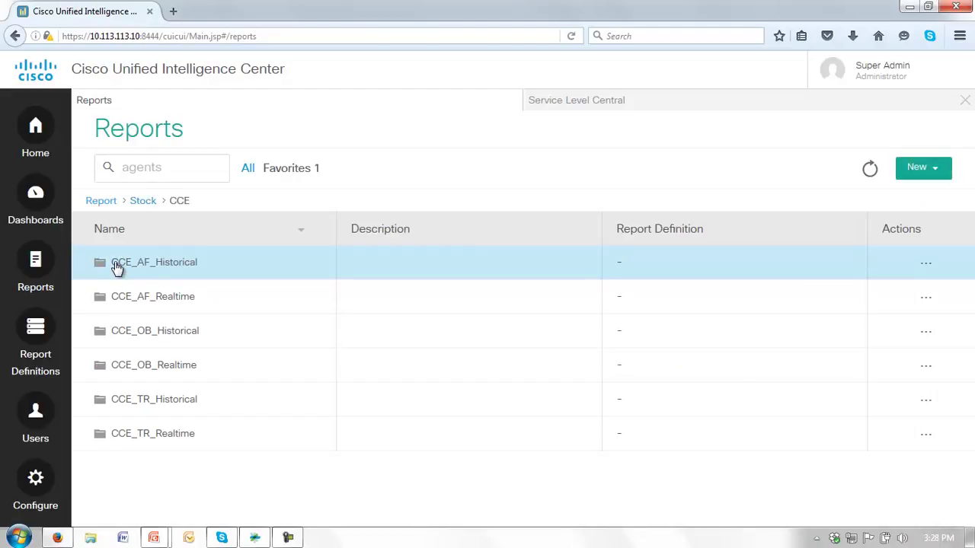
double_click(165, 167)
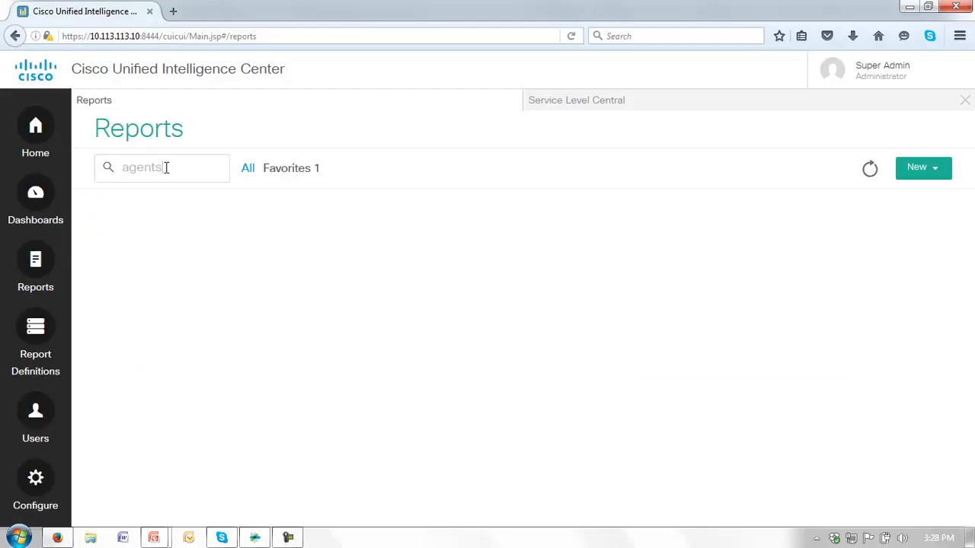
type("a")
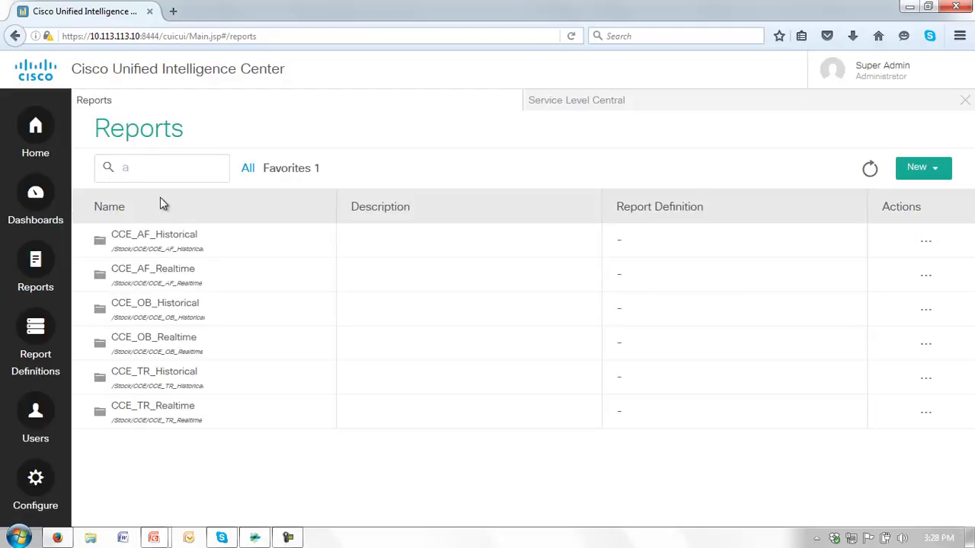
type("g")
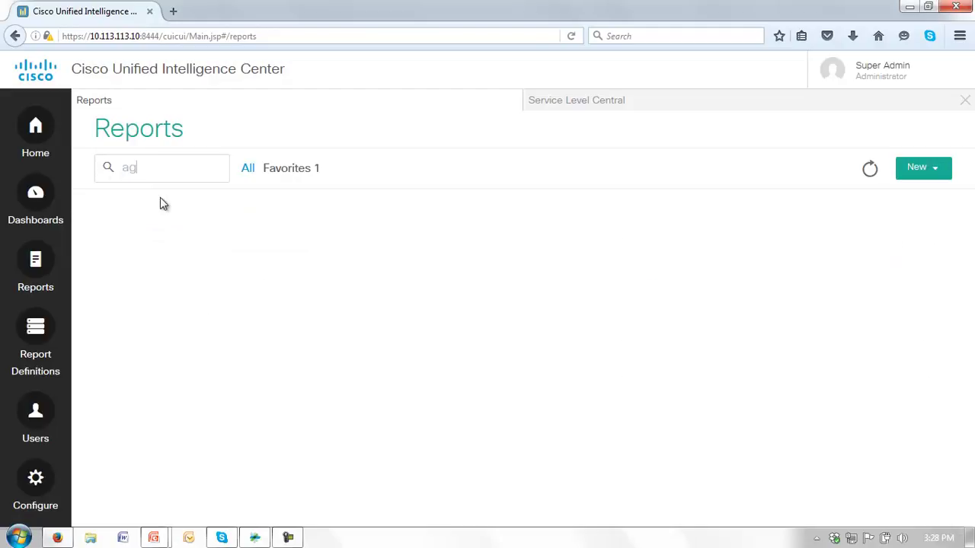
type("ebt")
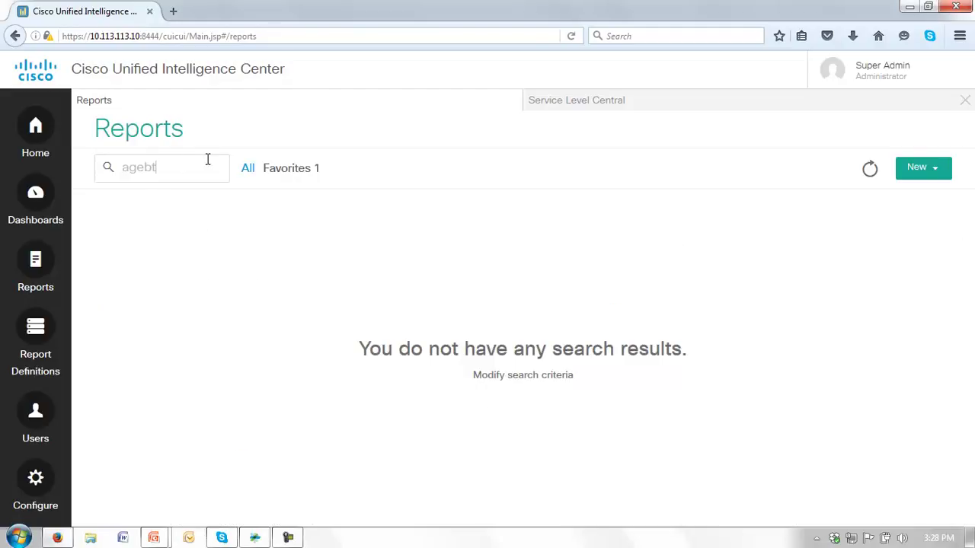
key("BackSpace")
key("BackSpace")
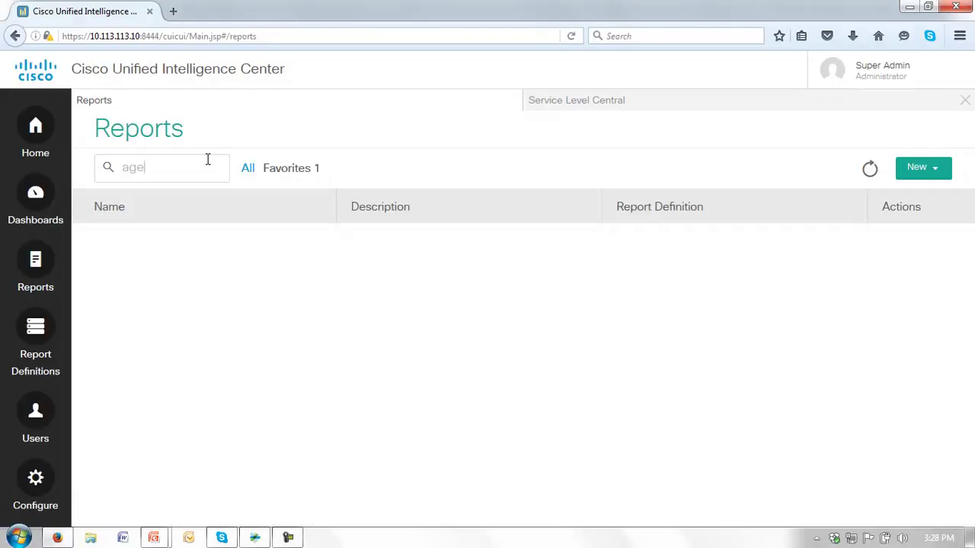
type("nt")
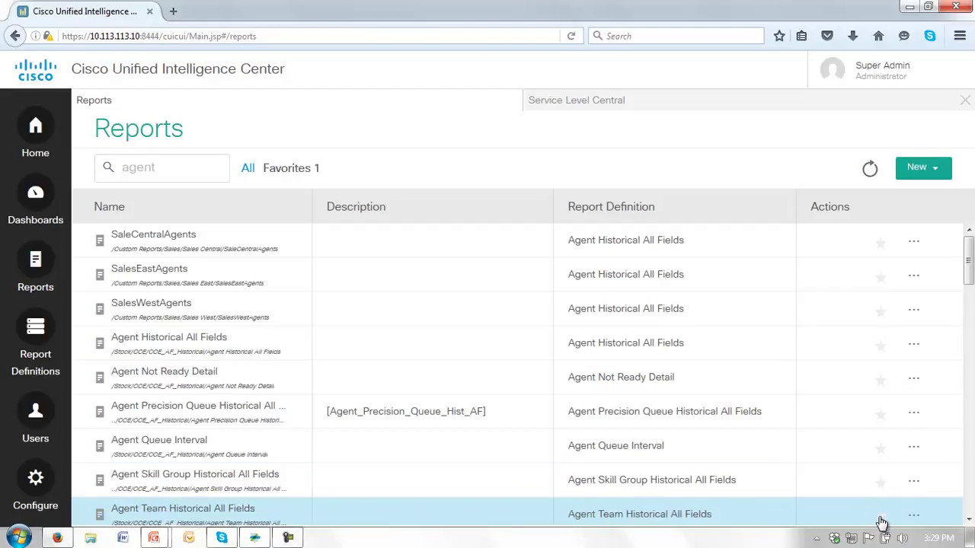
Star Agent Team Historical All Fields and Agent Not Ready Detail, then show the Favorites list.
left_click(881, 519)
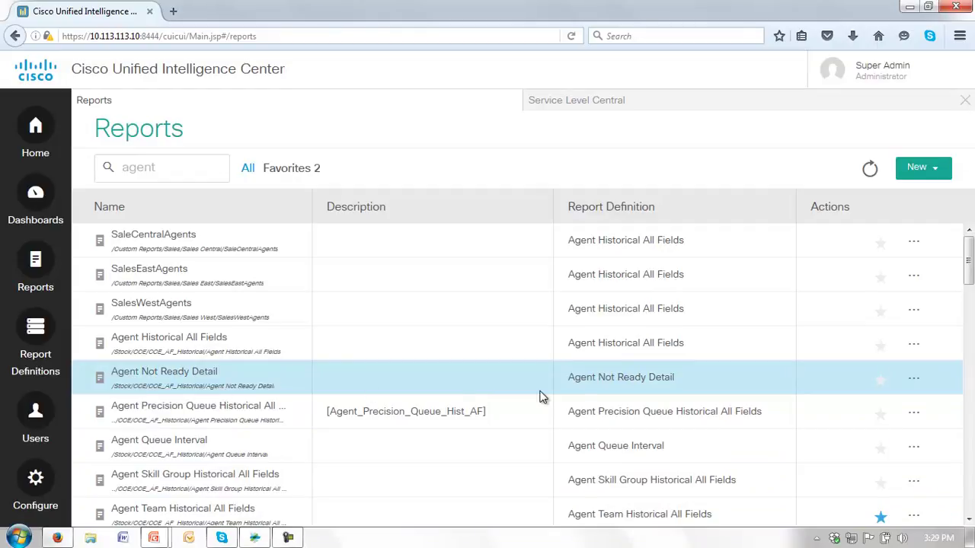
left_click(882, 388)
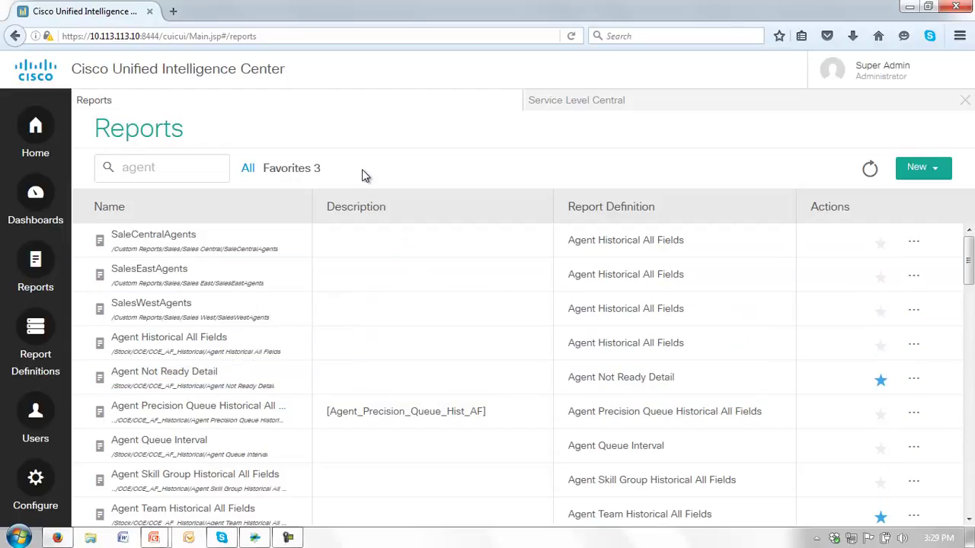
left_click(274, 173)
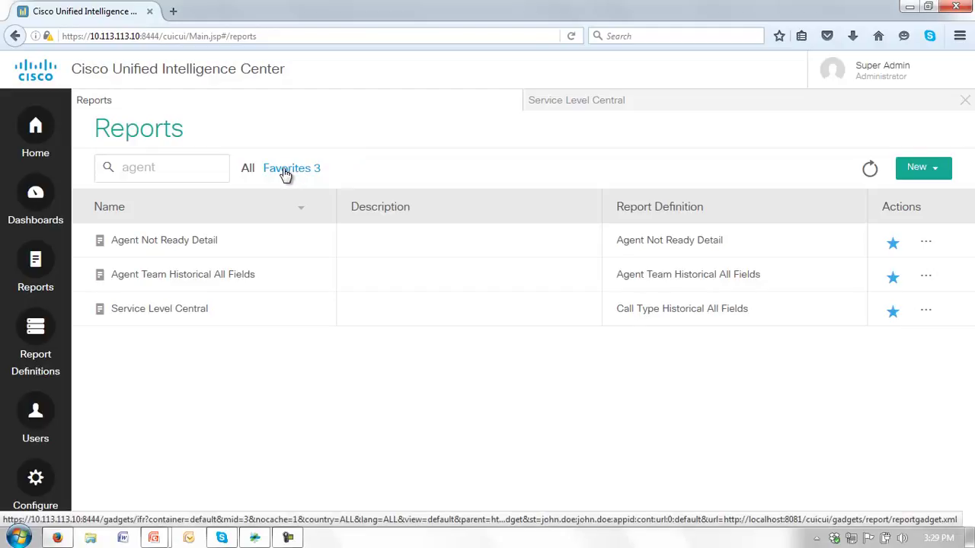
Unstar Agent Not Ready Detail, Agent Historical All Fields and Agent Team Historical All Fields in Favorites.
left_click(893, 245)
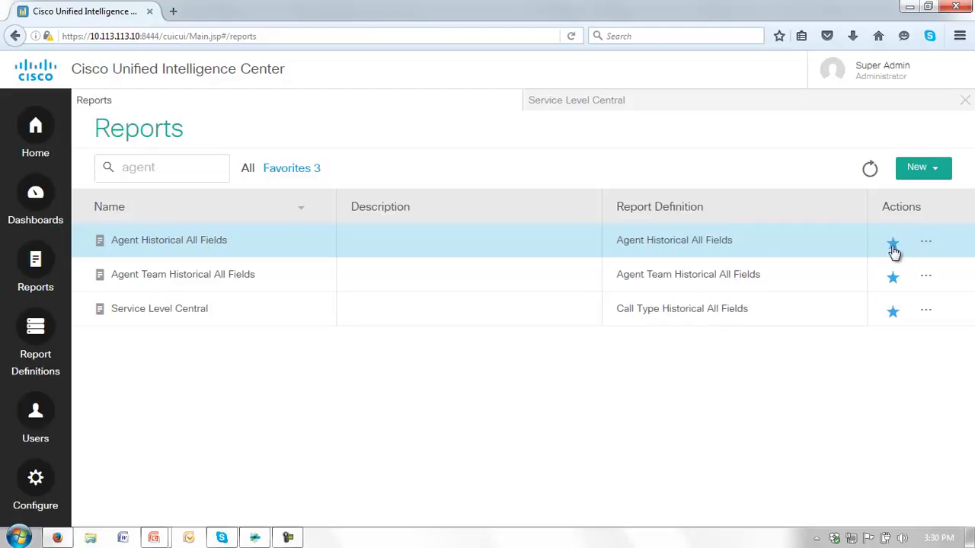
left_click(893, 244)
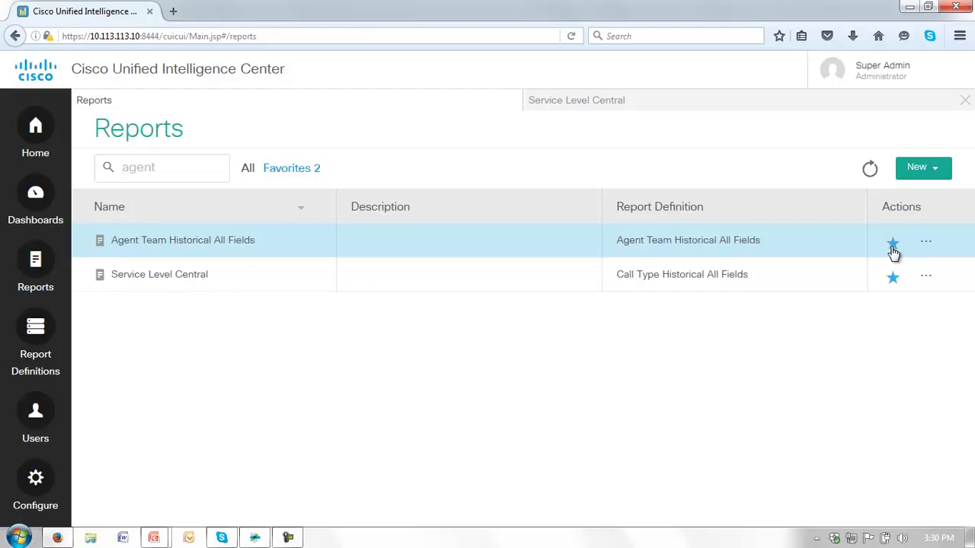
left_click(892, 246)
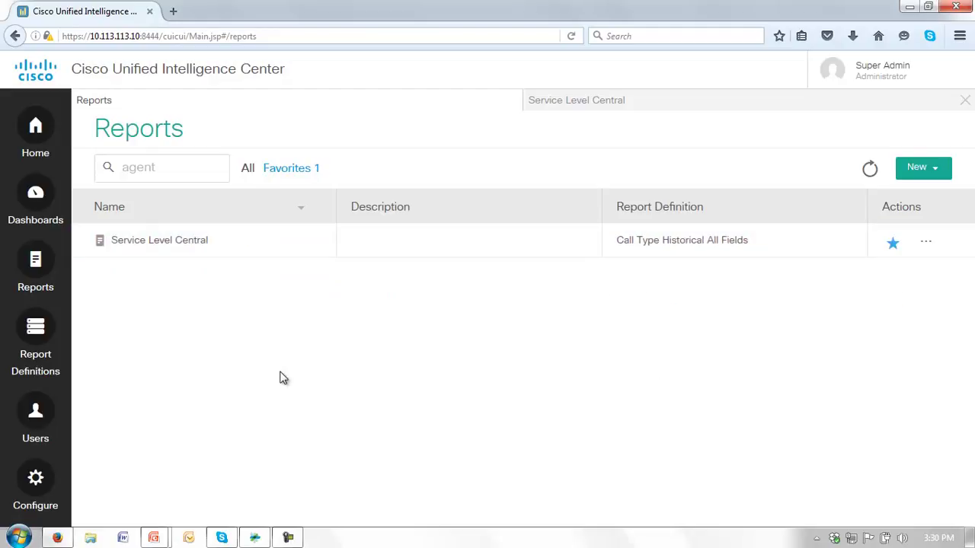